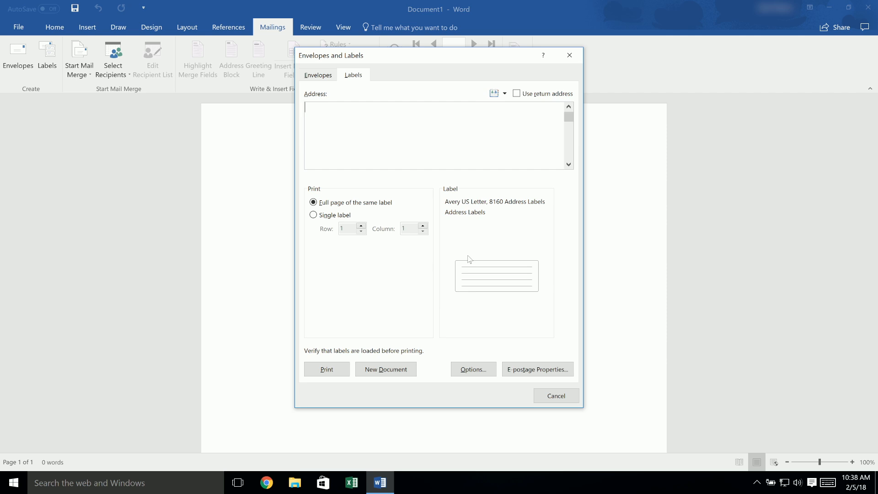
Choose the Avery US Letter 8160 Address Labels template and create a new label sheet document
click(471, 369)
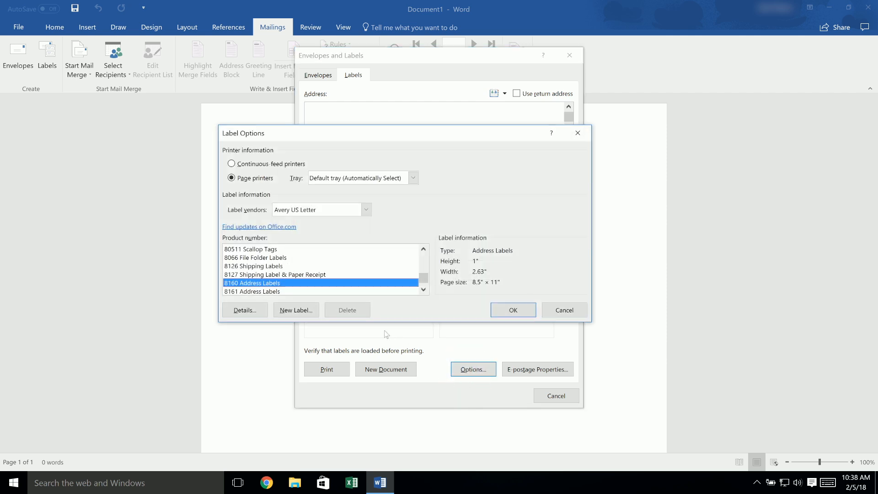
click(268, 282)
click(514, 310)
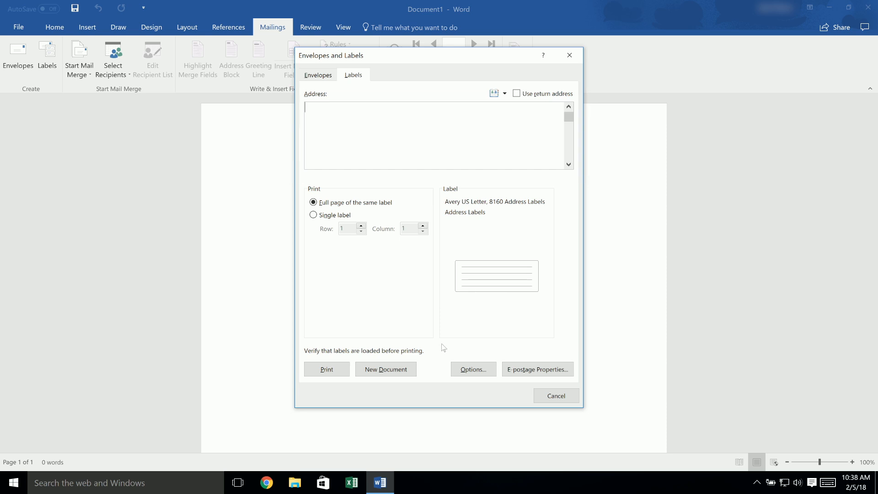
click(386, 369)
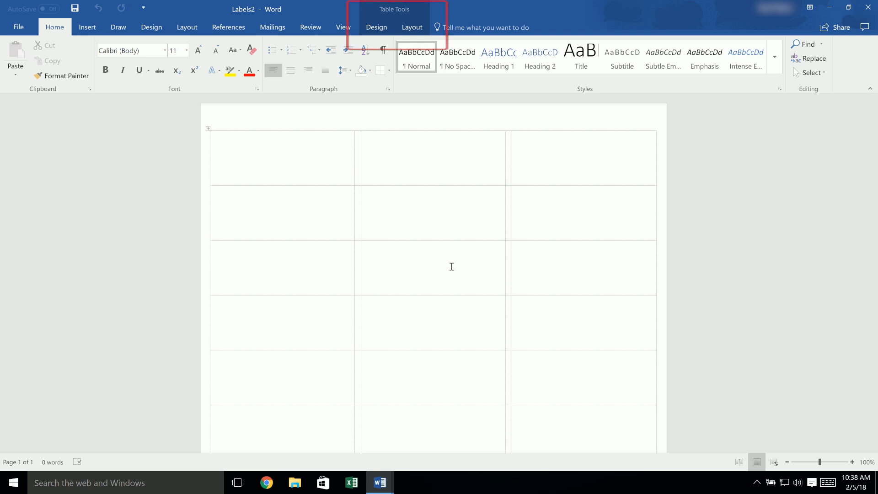
Check that gridlines are displayed for the label table
click(412, 26)
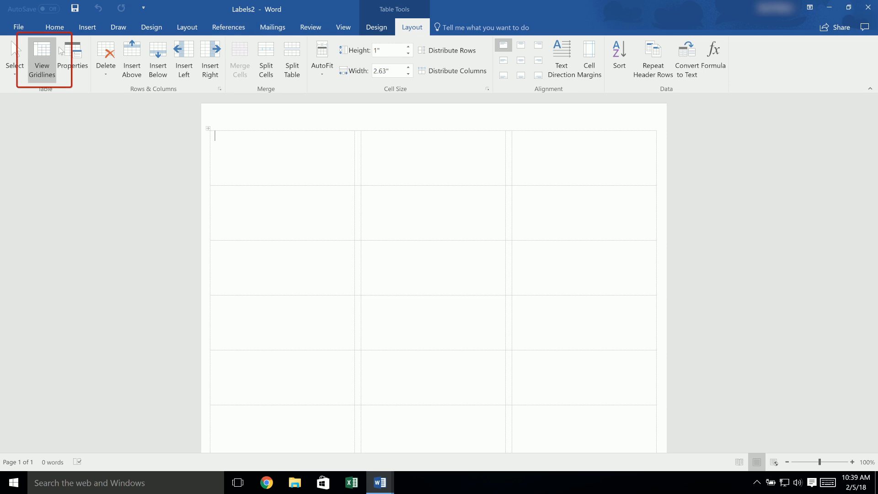
click(48, 54)
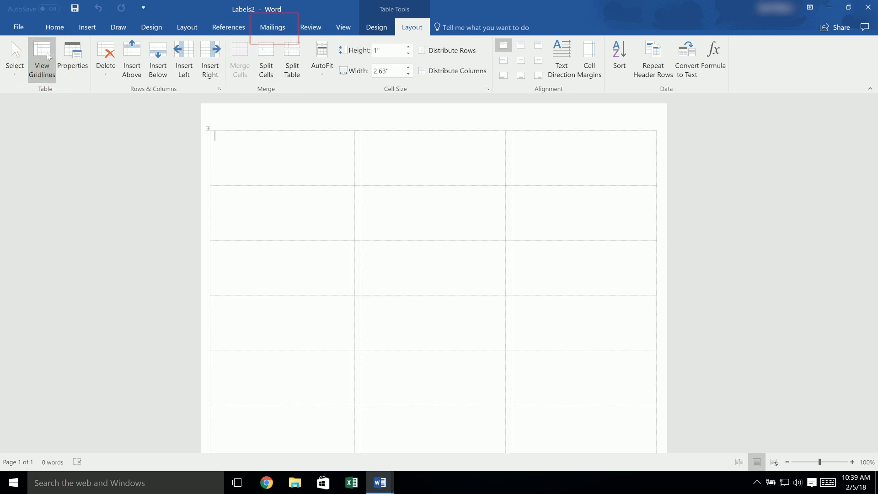
click(285, 29)
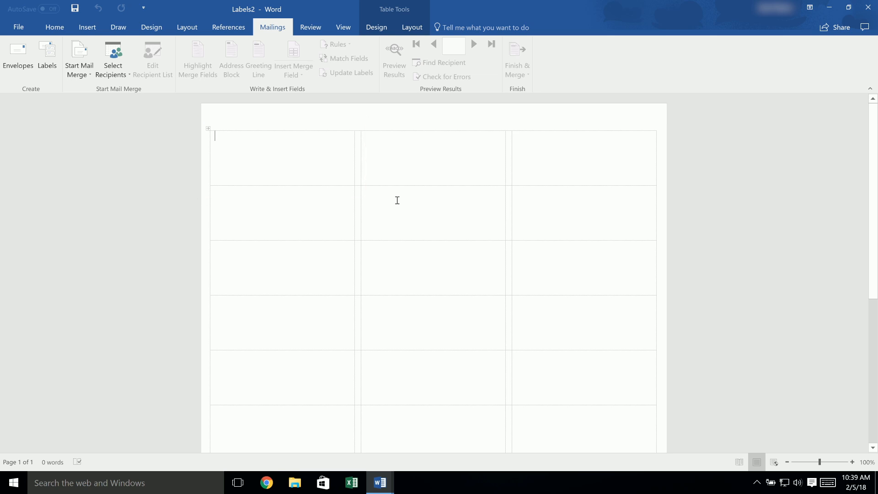
Enter the first recipient's name, street address, and city line in the first label, starting one line below its top
key(Return)
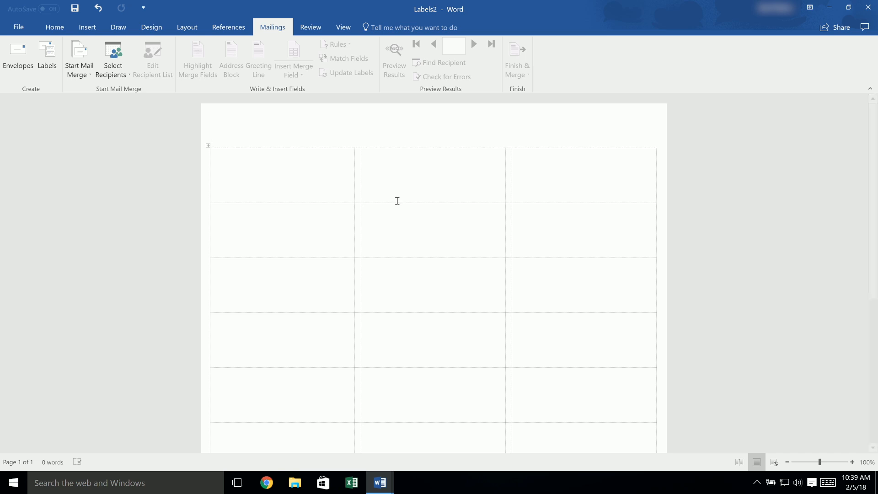
click(98, 8)
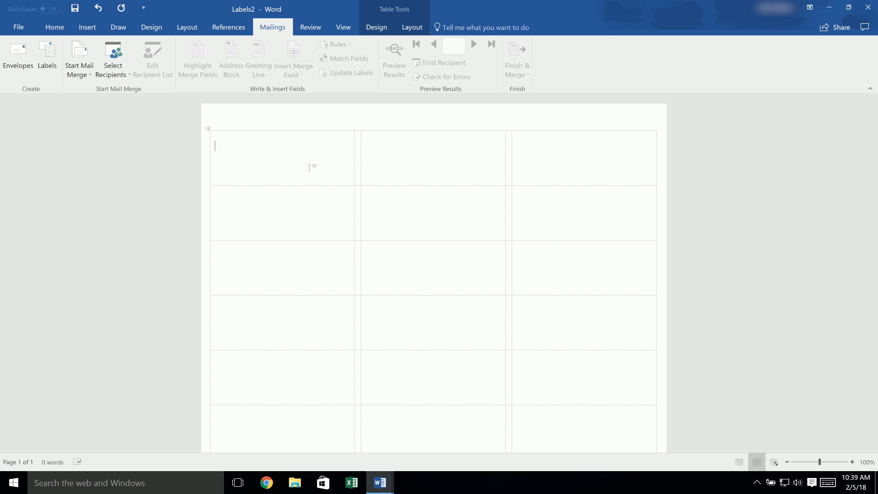
text(Eric Greenwood)
key(Return)
text(776 Bluth Blvd.)
key(Return)
text(Dallas, TX 75247)
Enter the second recipient's name and postal address in the middle label of the first row
click(434, 157)
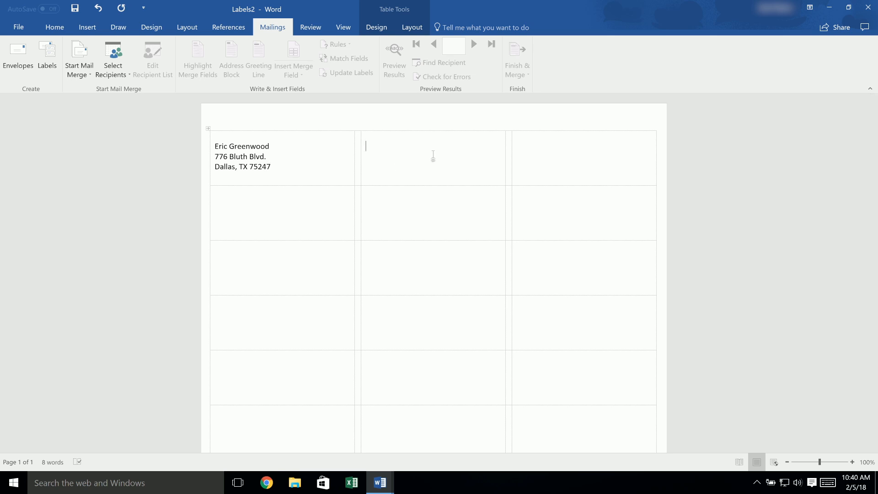
text(Darren Glenn)
key(Return)
text(1514 Young St. Atlanta, GA 30318)
Enter the third recipient's name and postal address in the last label of the first row
click(558, 163)
text(Jessica Nelson)
key(Return)
text(190 S. Richmond Blvd.)
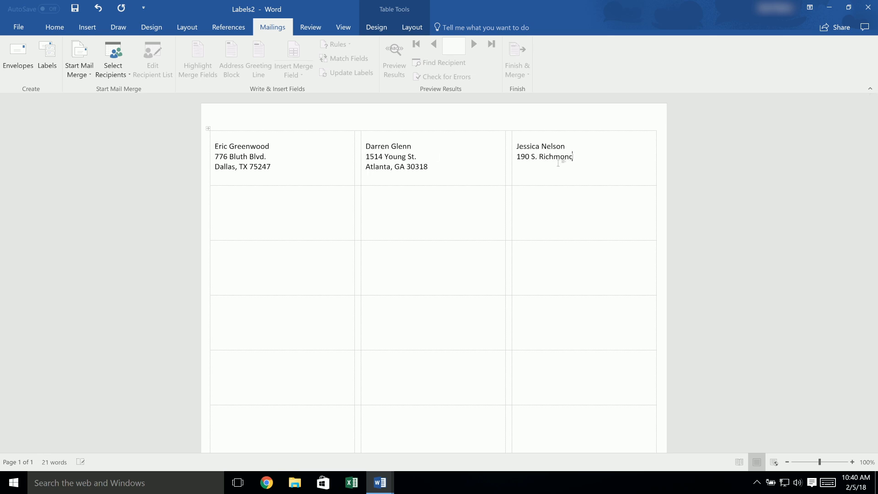
key(Return)
text(Phoenix, AZ 85043)
Enter the fourth recipient's name and postal address in the first label of the second row
click(320, 203)
text(Rose Fern)
key(Return)
text(5802 Barranca Parkway)
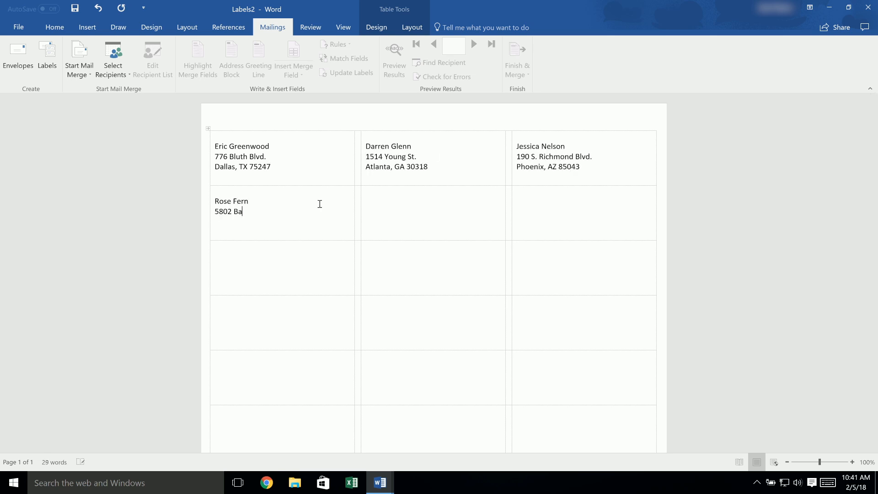
key(Return)
text(Pasadena, CA 91103)
Enter the fifth recipient's name and postal address in the middle label of the second row
click(461, 216)
text(Heather Diaz)
key(Return)
text(5810 Telegraph Rd.)
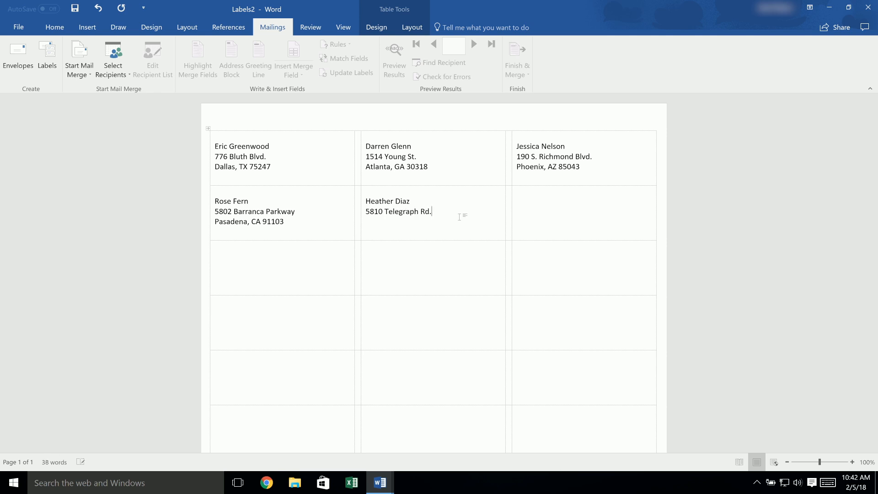
key(Return)
text(El Paso, TX 79915)
Enter the sixth recipient's name and postal address in the last label of the second row
click(600, 206)
text(Lisa Marshell)
key(Return)
text(6714 S. Fontana St.)
key(Return)
text(Chicago, IL 60603)
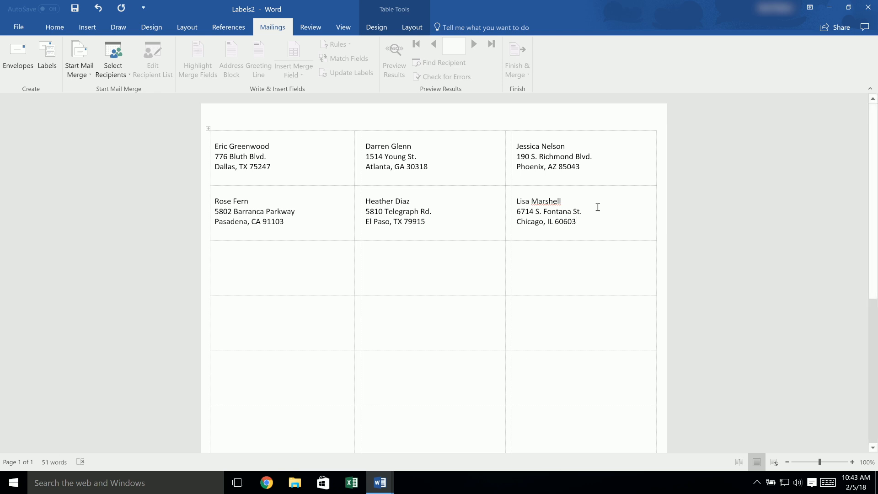
click(599, 225)
drag(555, 223, 316, 176)
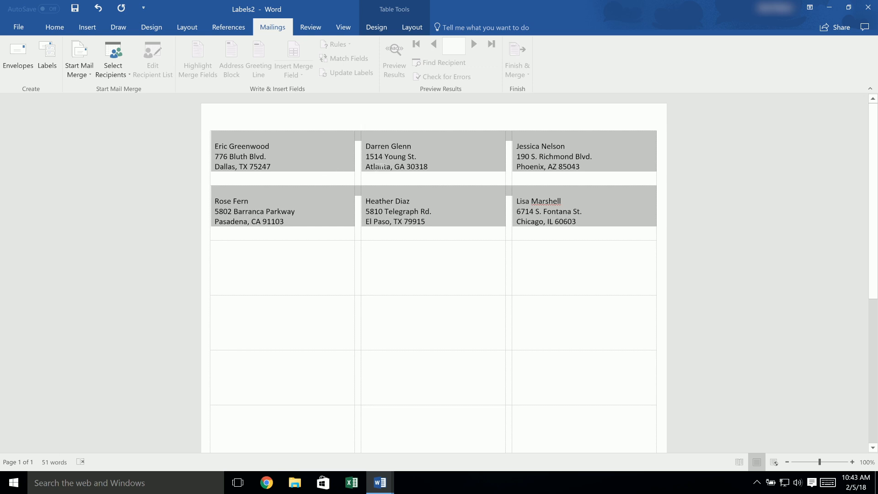
drag(380, 167, 616, 229)
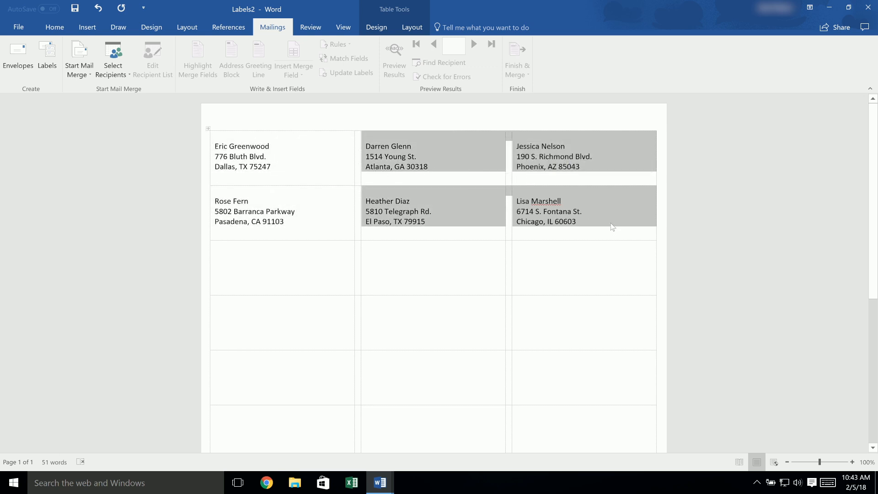
Set the text of the entire label sheet to Garamond at size 14
key(ctrl+a)
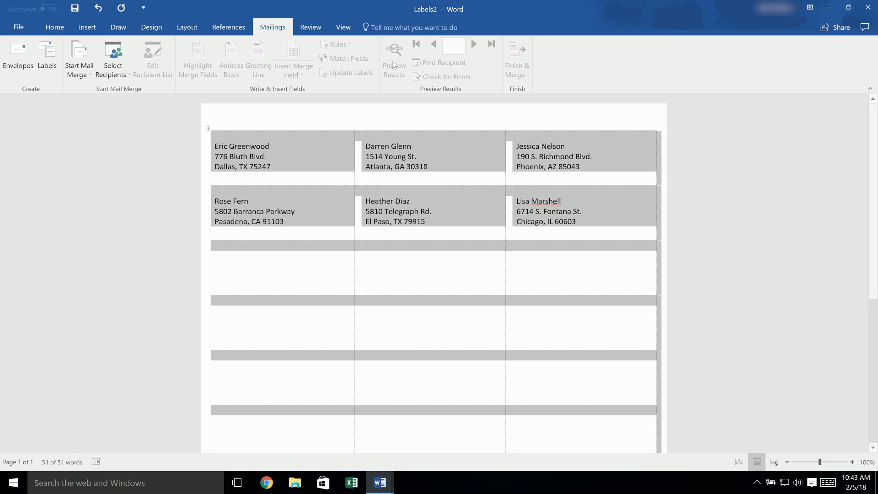
click(64, 27)
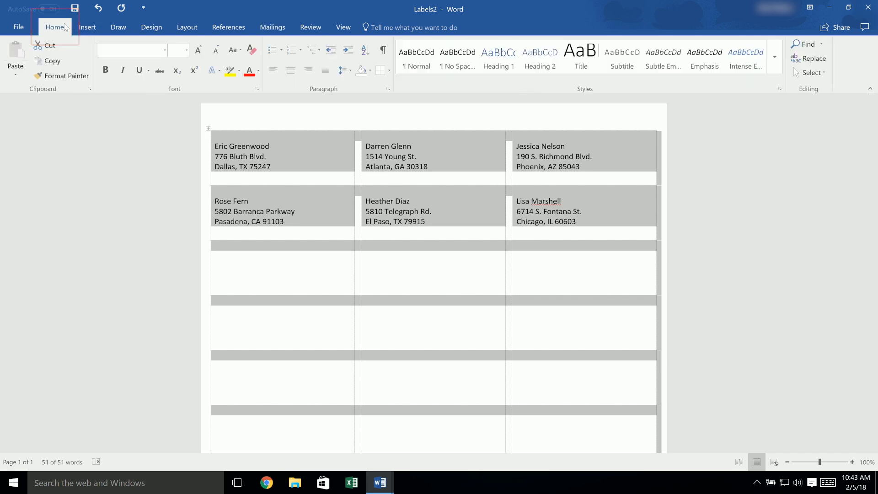
click(165, 52)
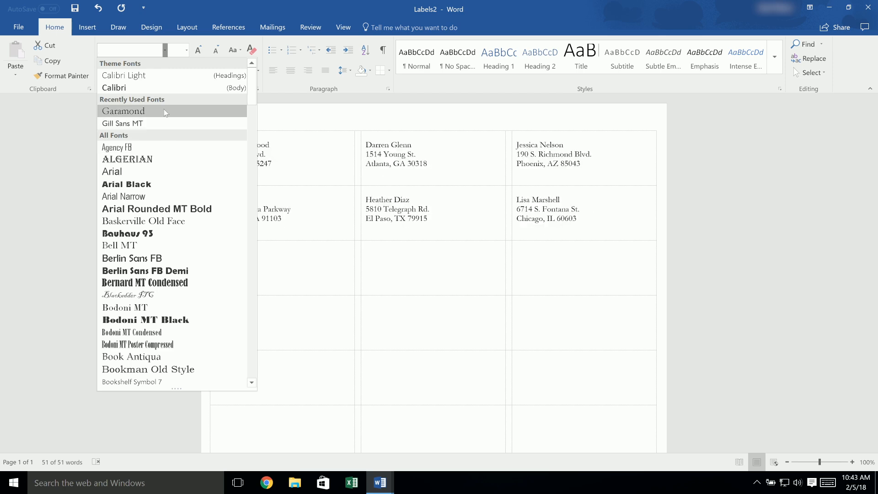
click(164, 110)
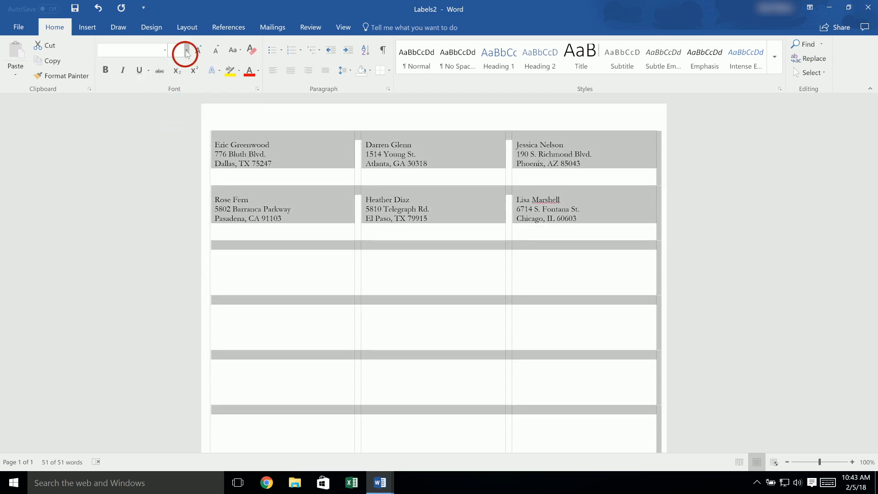
click(186, 51)
click(174, 115)
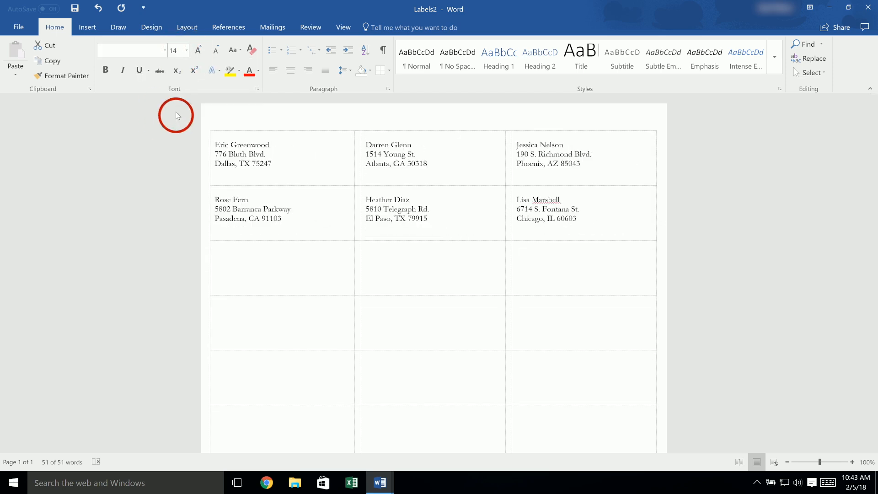
Color all the label text blue and center it horizontally in the labels
click(258, 71)
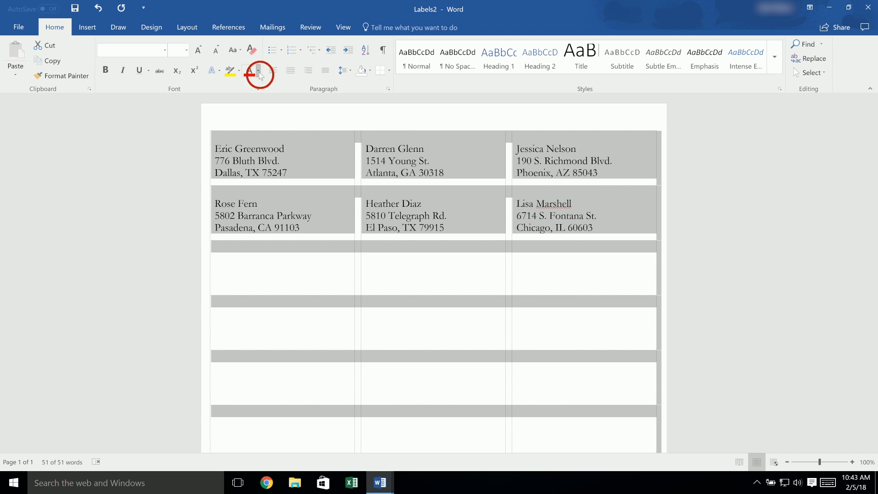
click(281, 107)
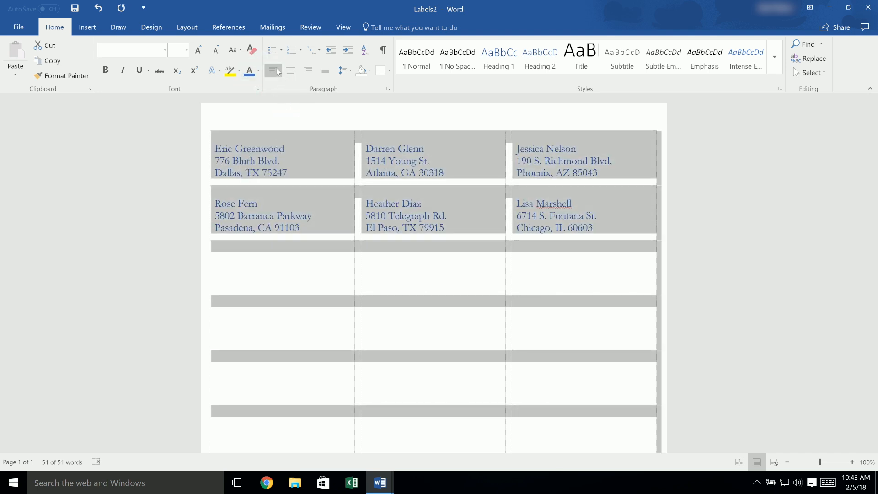
click(306, 71)
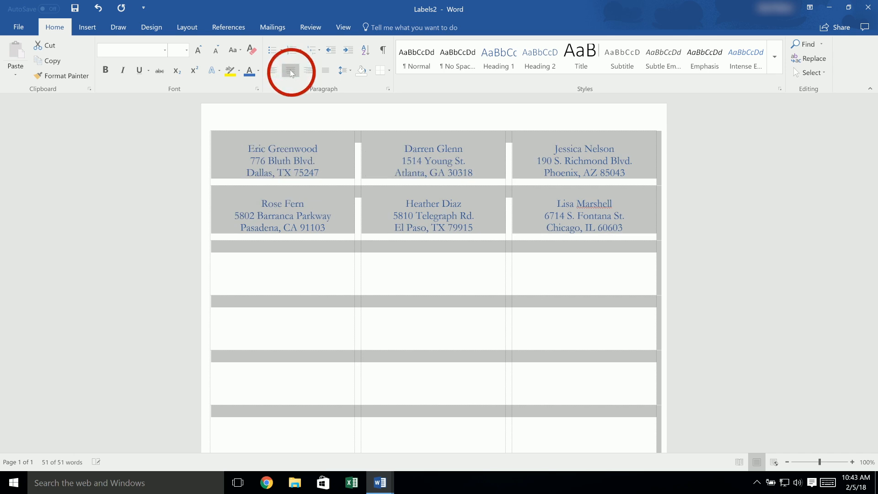
click(291, 71)
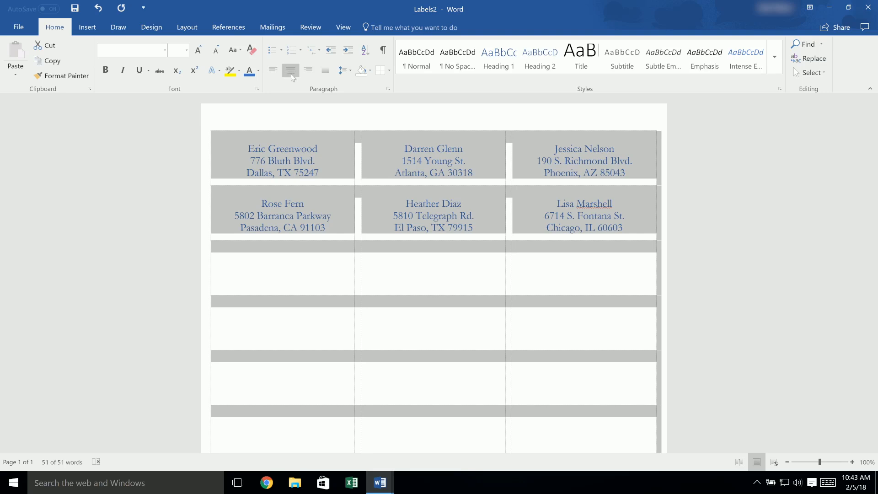
click(237, 156)
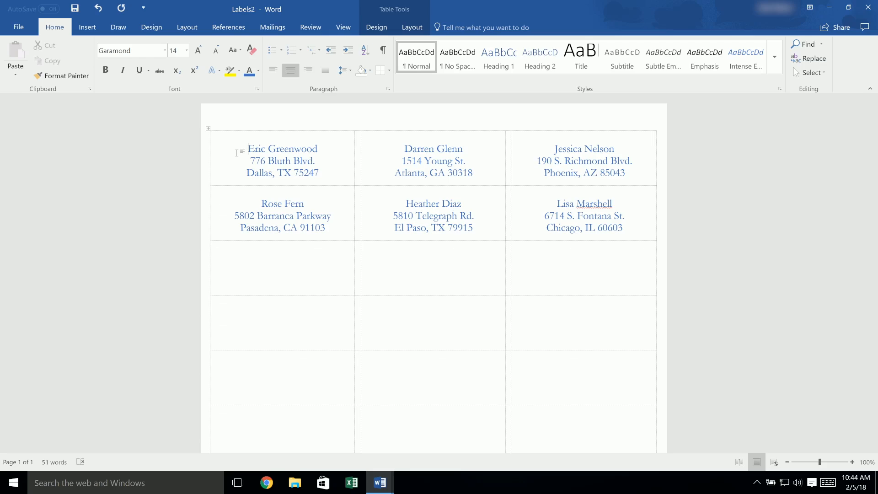
Create another blank label sheet document with the same label template
click(273, 27)
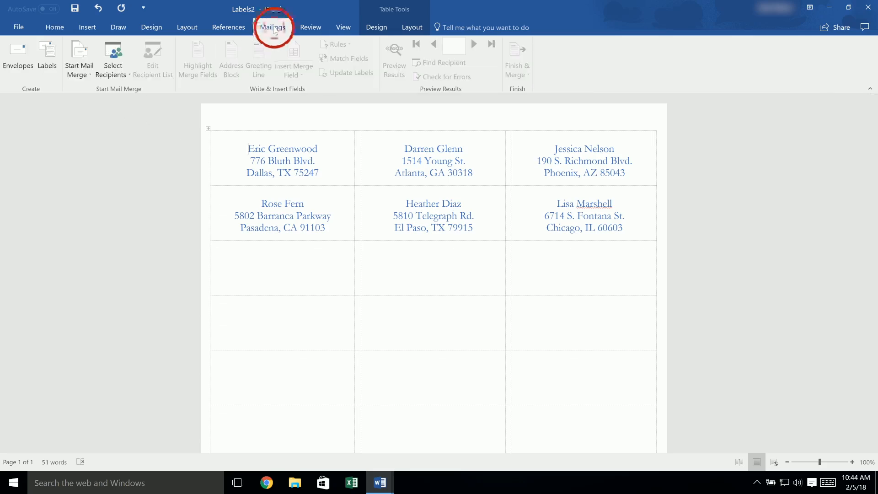
click(47, 54)
click(374, 370)
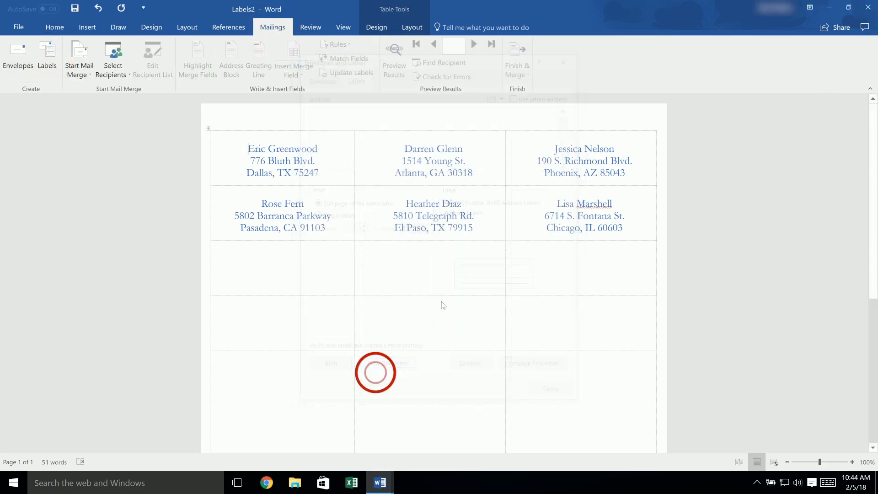
Insert the Gcircle picture from the Desktop folder into the first label
click(86, 27)
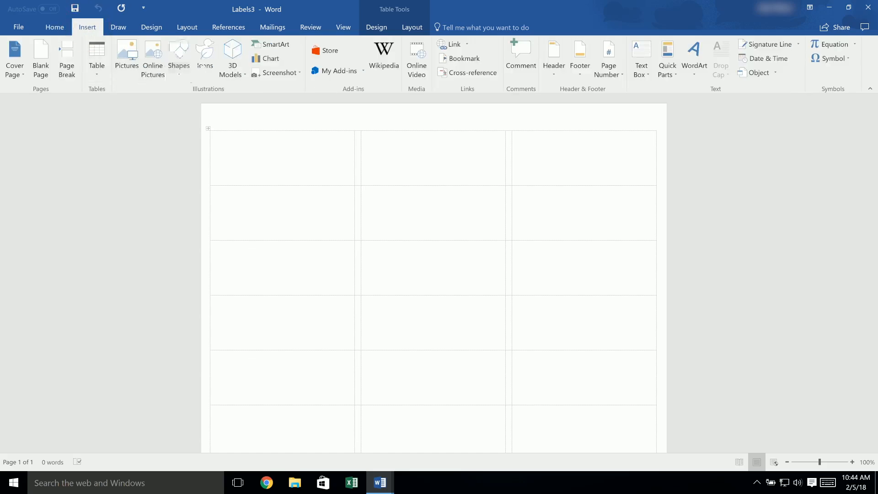
click(127, 56)
drag(92, 116, 90, 81)
click(56, 79)
click(131, 83)
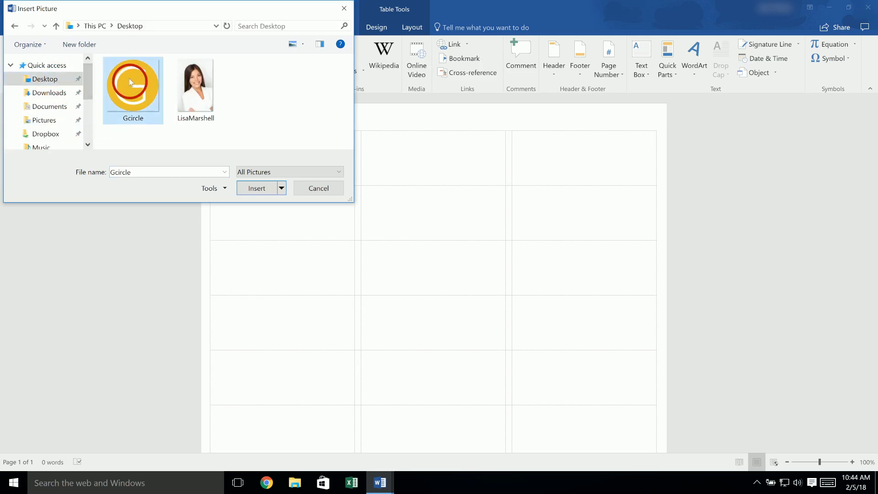
click(260, 191)
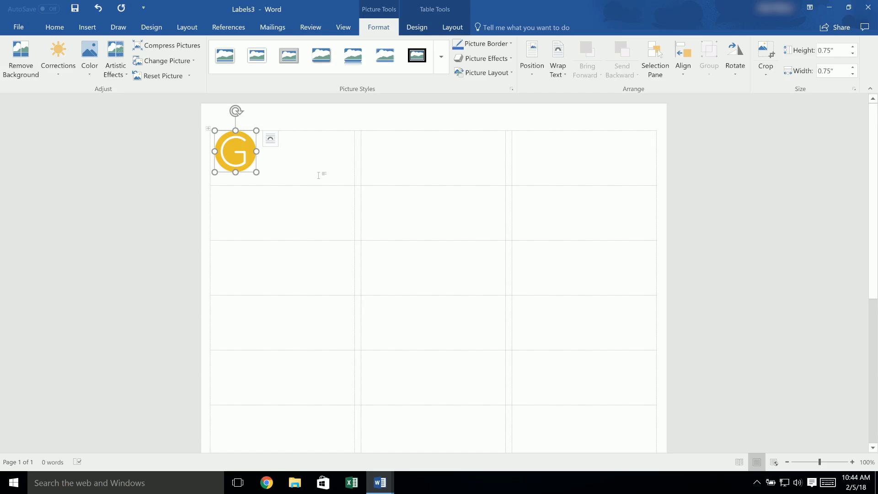
Set the logo's text wrapping to Through and enlarge it to about 0.87" square, then place the text cursor beside it
right_click(244, 151)
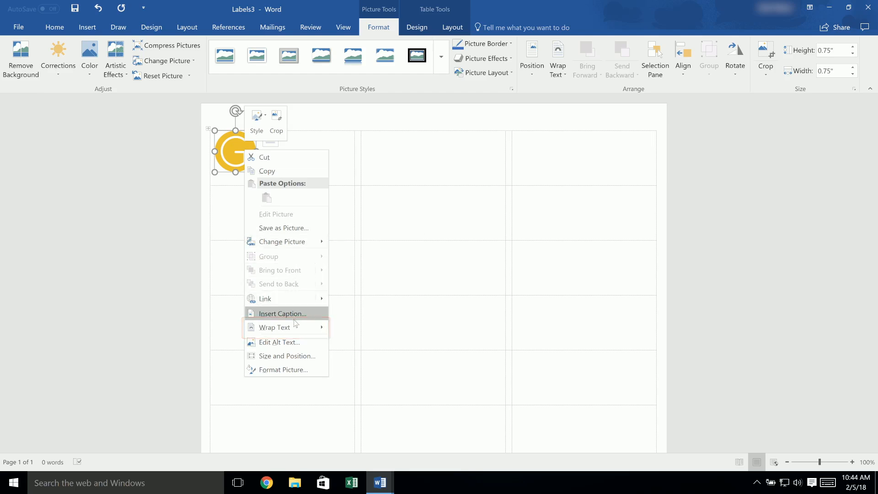
mouse_move(295, 337)
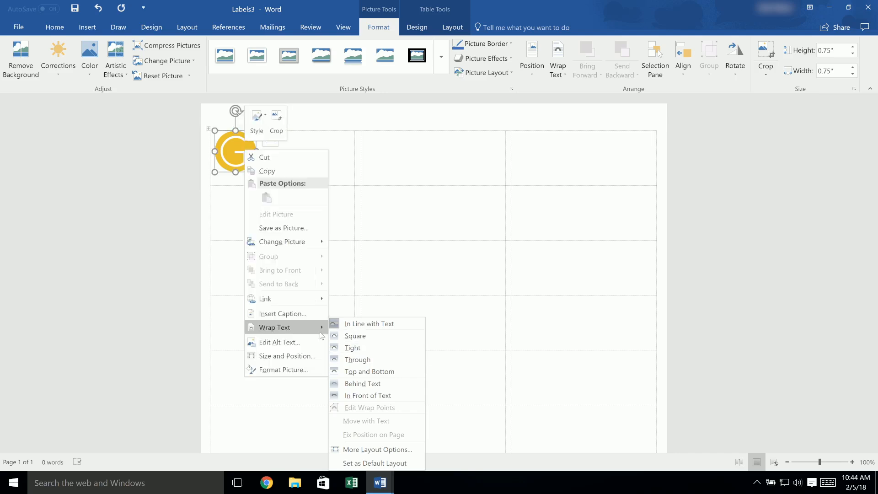
click(389, 361)
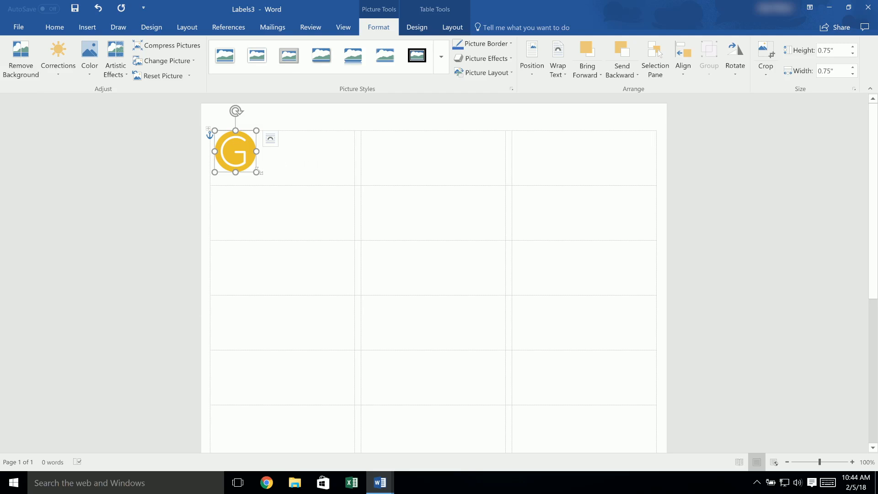
drag(258, 171, 263, 177)
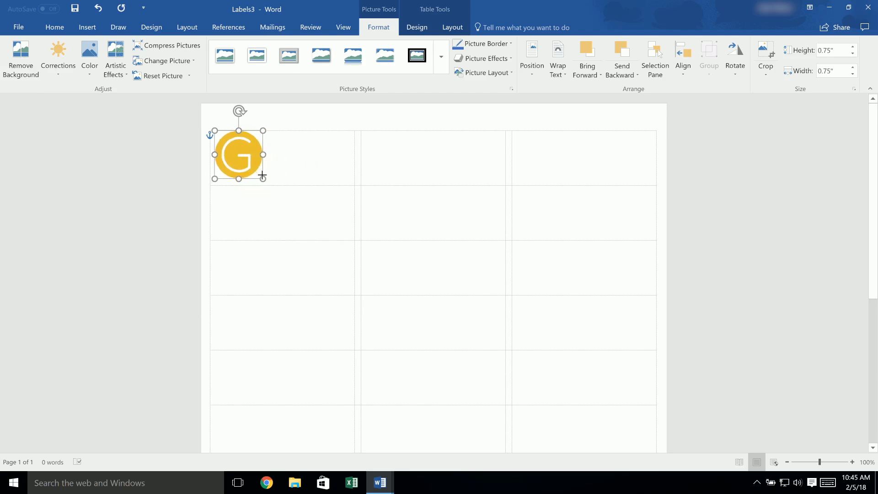
click(288, 152)
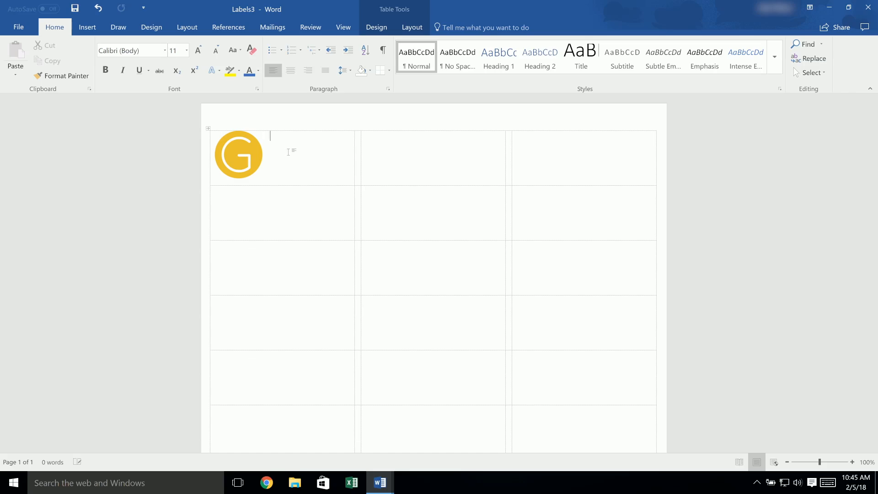
Enter "Example Text" beside the logo in the first label and shift the logo slightly toward the label's left edge
text(Example Text)
click(246, 158)
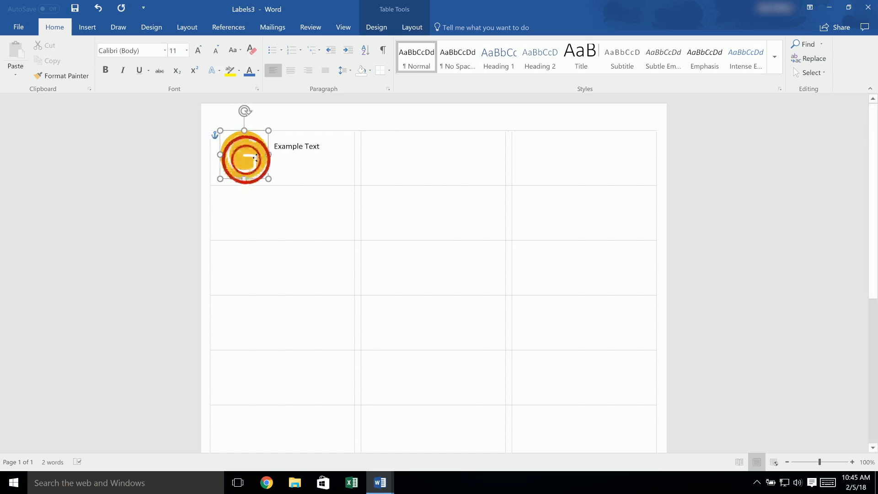
drag(255, 158, 244, 159)
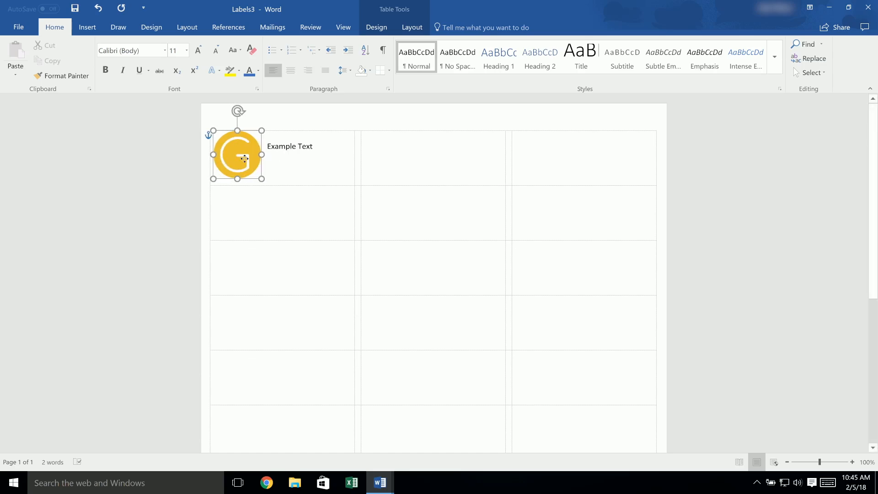
click(324, 152)
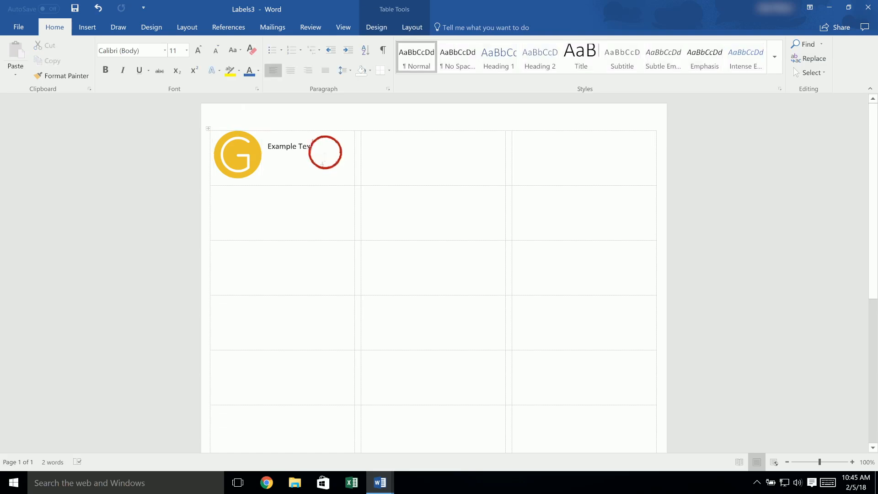
Create a new document with a full page of the same label from the first label's logo and text
triple_click(324, 153)
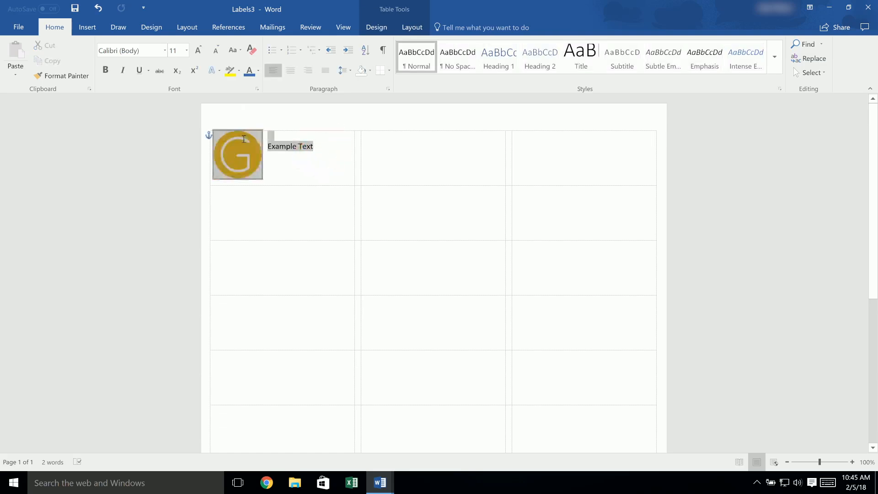
click(273, 29)
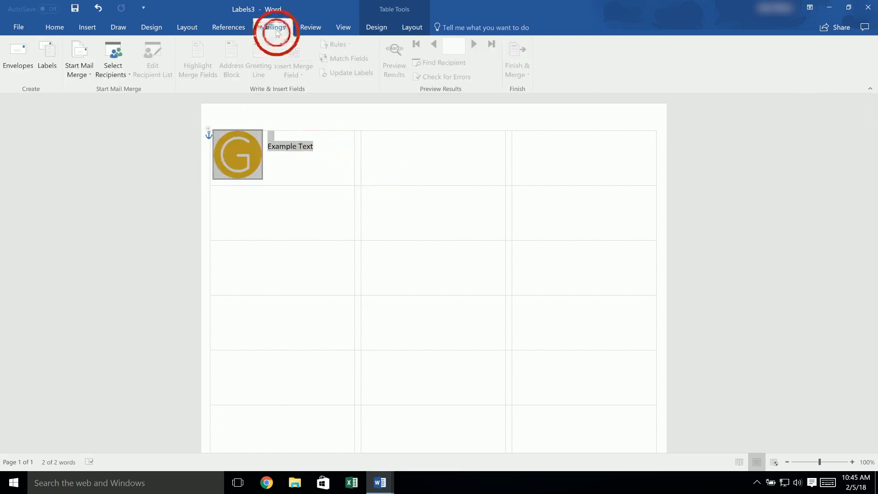
click(43, 53)
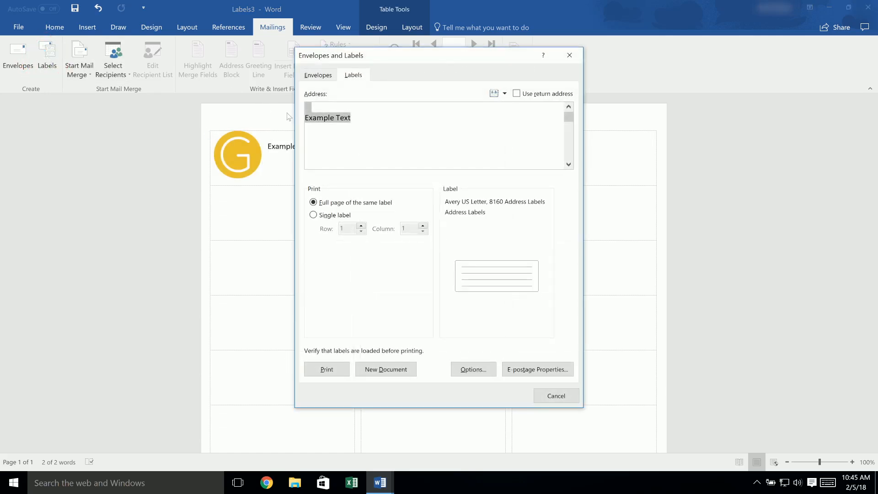
click(385, 203)
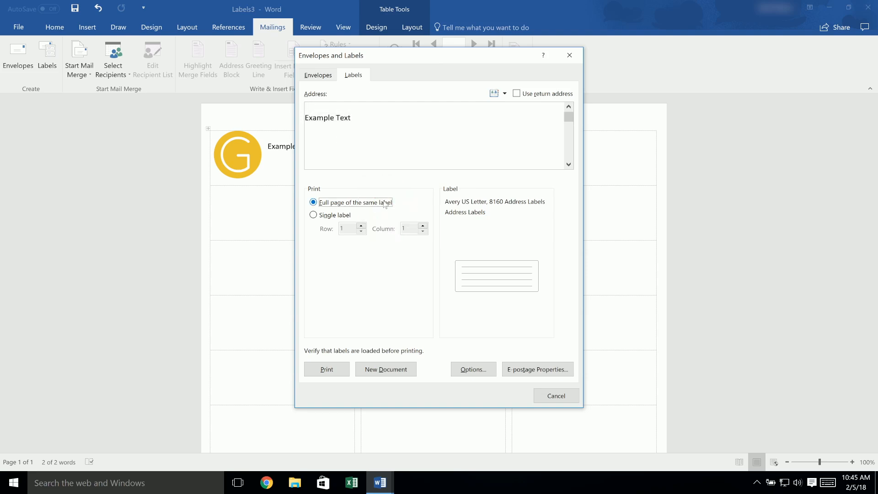
click(388, 371)
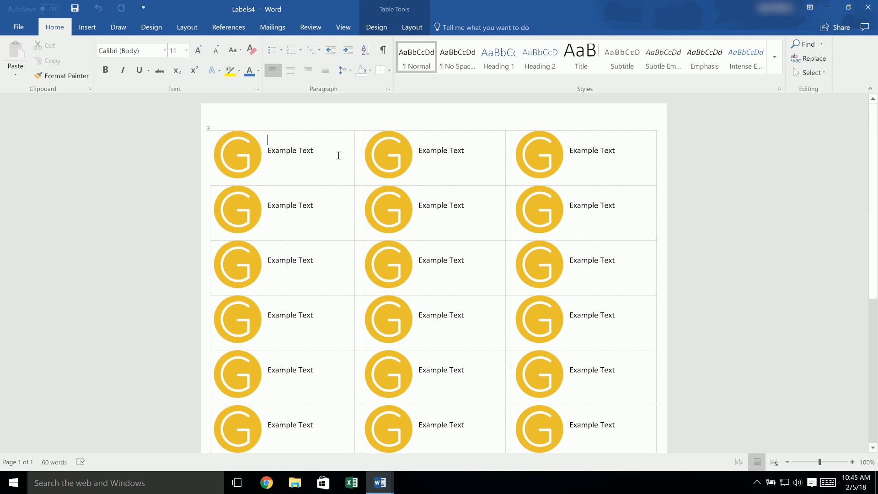
Replace the example text in the first label with a recipient's full name and three-line postal address
drag(313, 150, 273, 151)
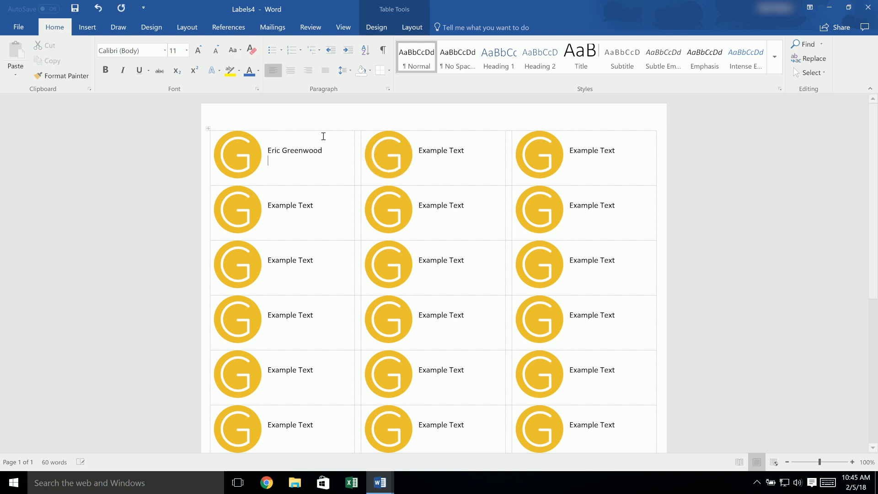
text(776 Bluth Blvd)
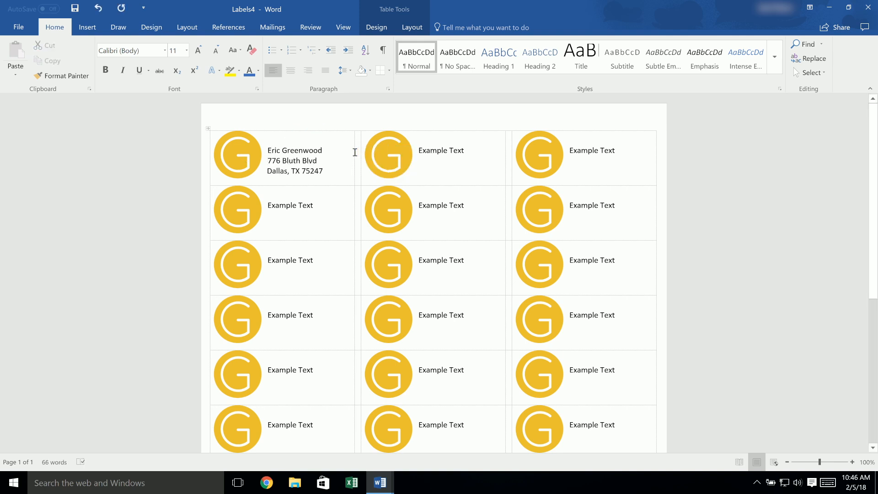
Replace the logo in the second label of the first row with the woman's portrait picture from the Desktop folder
click(87, 27)
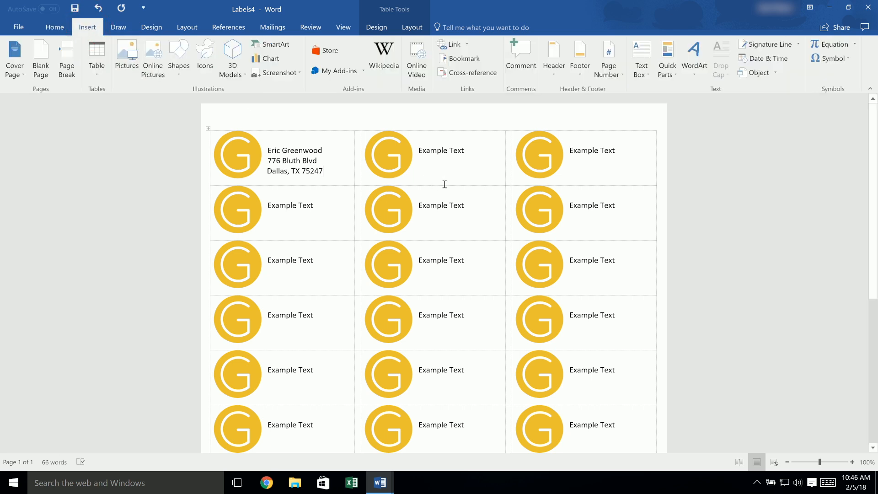
click(381, 159)
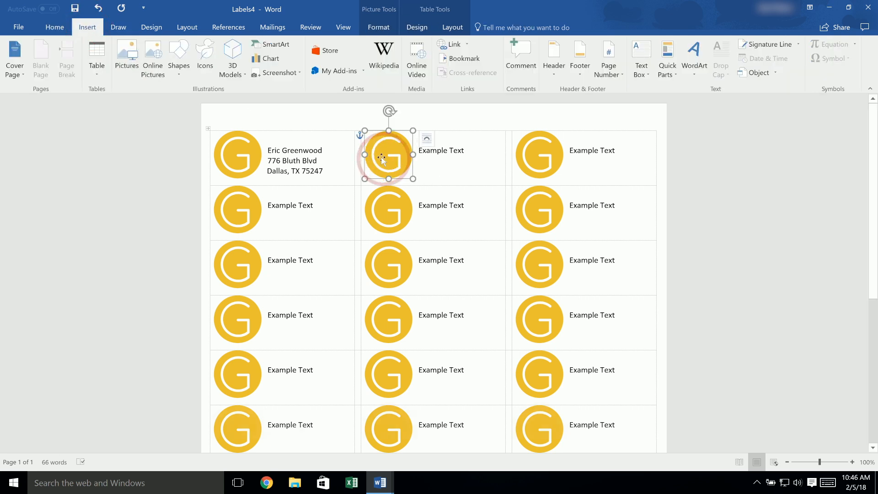
key(Delete)
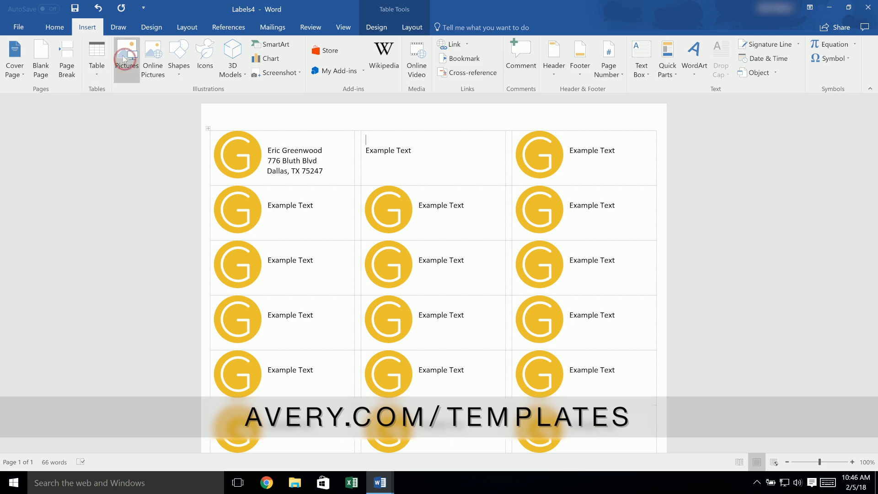
click(127, 59)
double_click(208, 90)
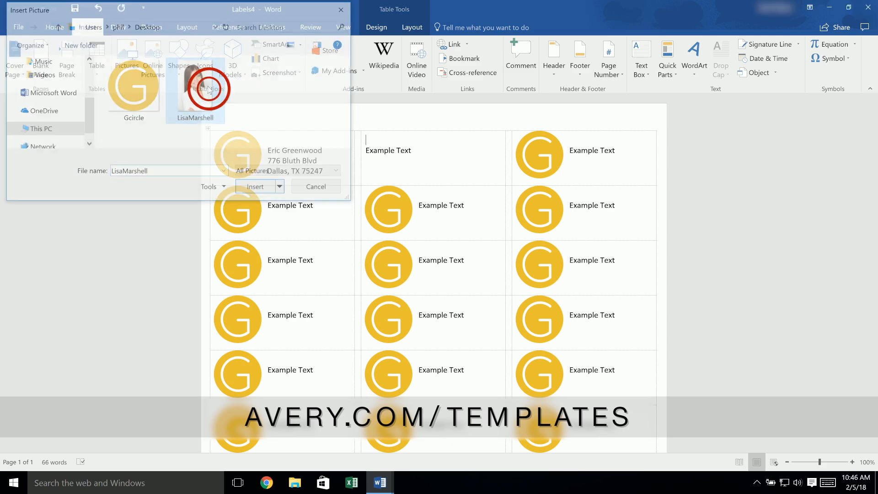
Shrink the portrait in the second label to about 0.85" high by 0.57" wide and open its text wrapping options
drag(396, 179, 391, 173)
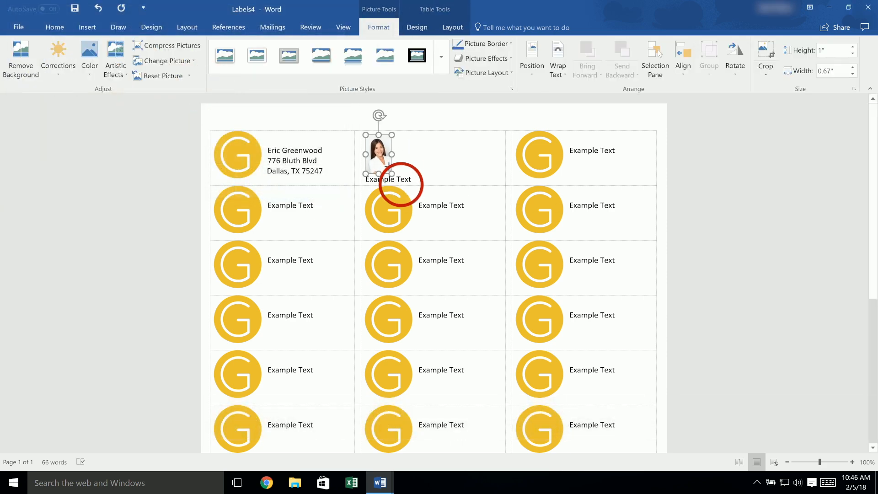
right_click(386, 160)
mouse_move(414, 335)
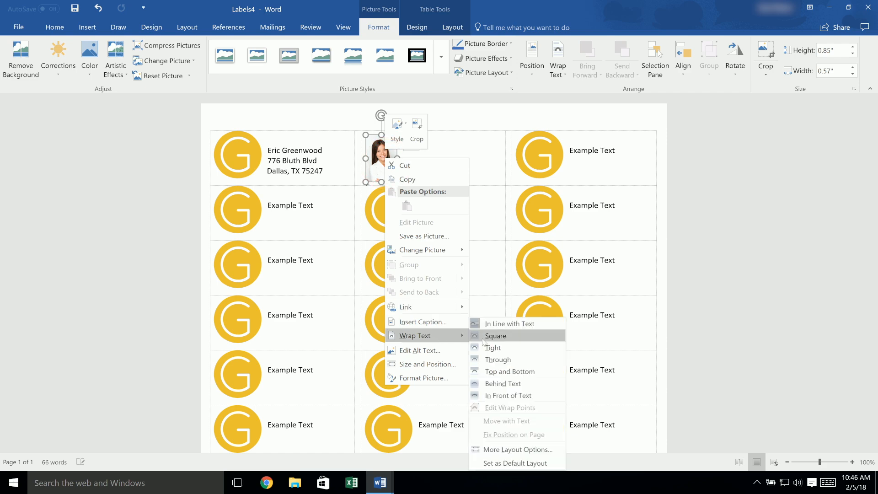